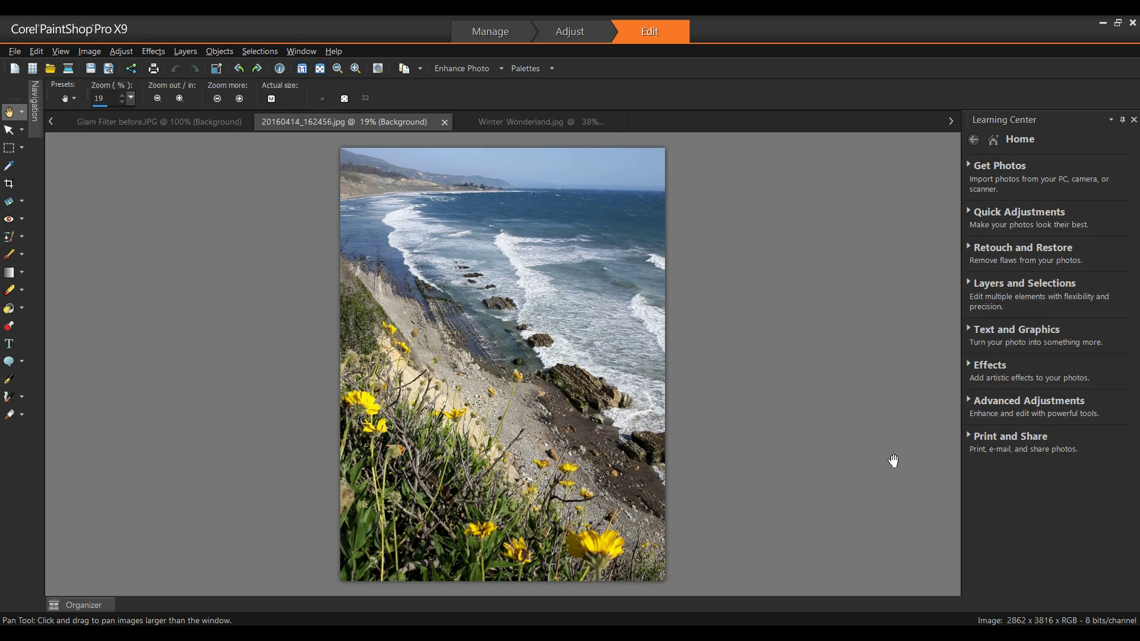
- Run the nikcollection-full-1.2.11.exe installer from the Downloads folder
key("alt+Tab")
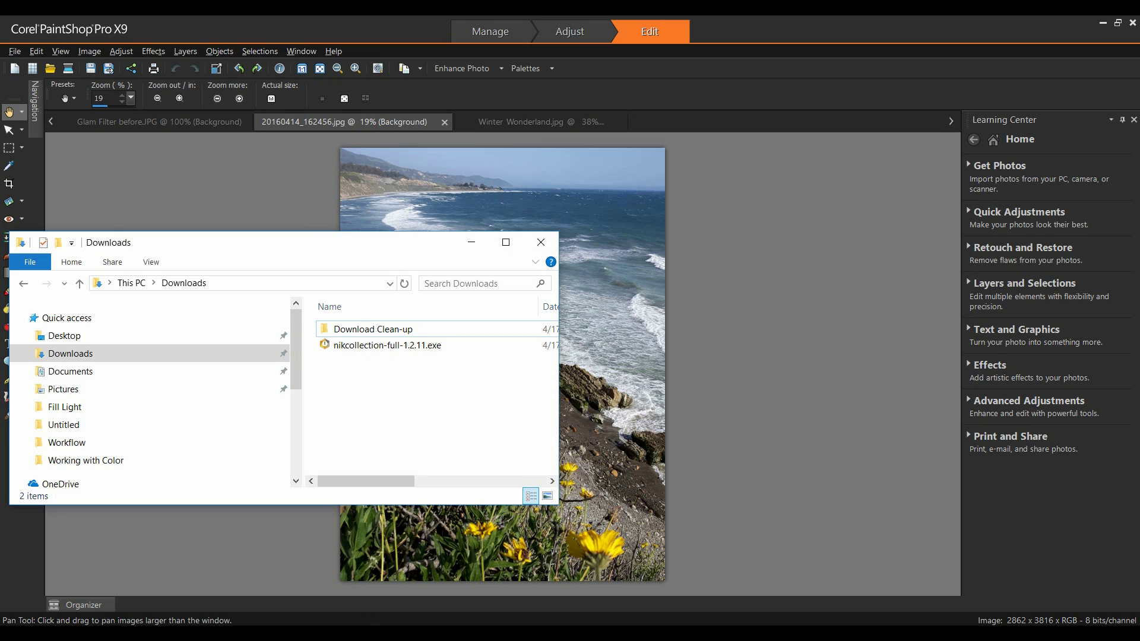
left_click(397, 349)
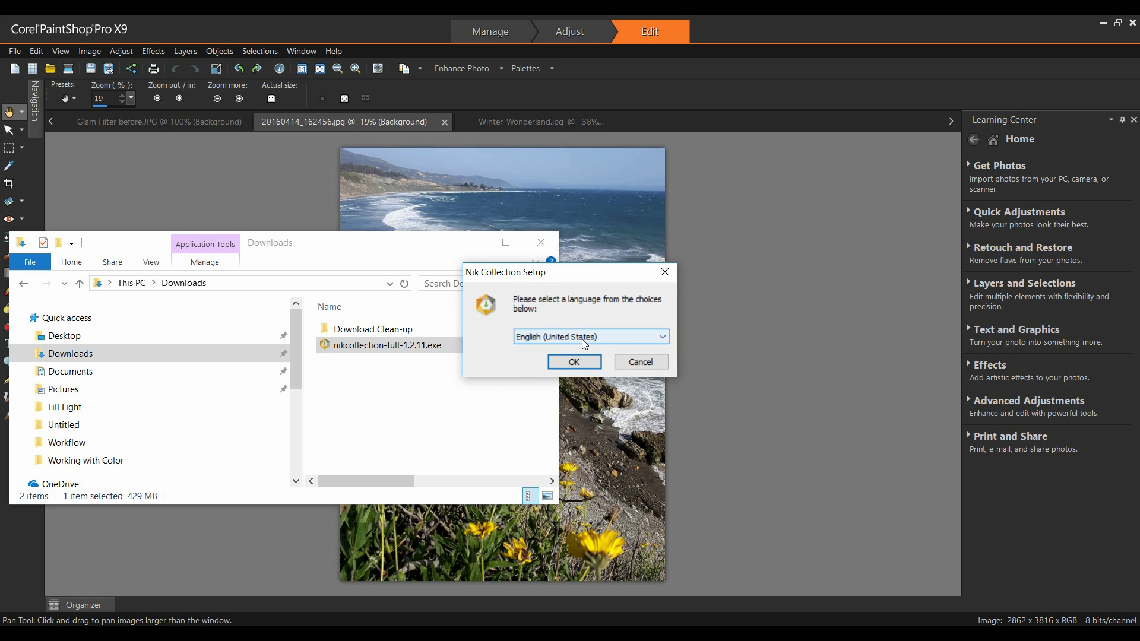
- Install Nik Collection in English with the licence accepted and the default Program Files folder, then finish setup
left_click(574, 363)
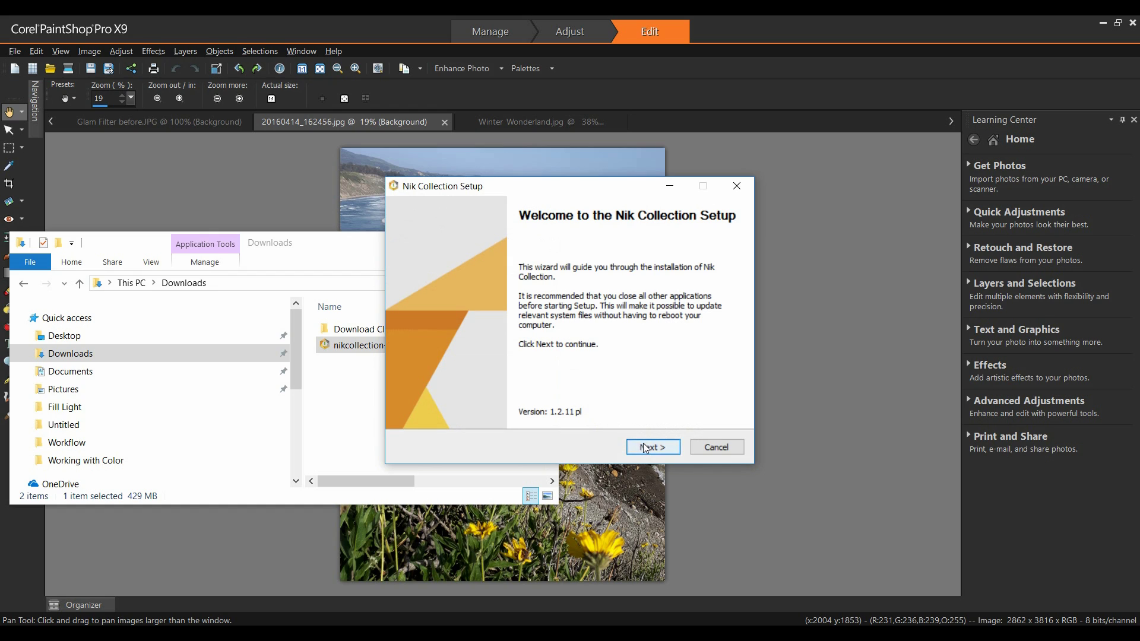
left_click(646, 447)
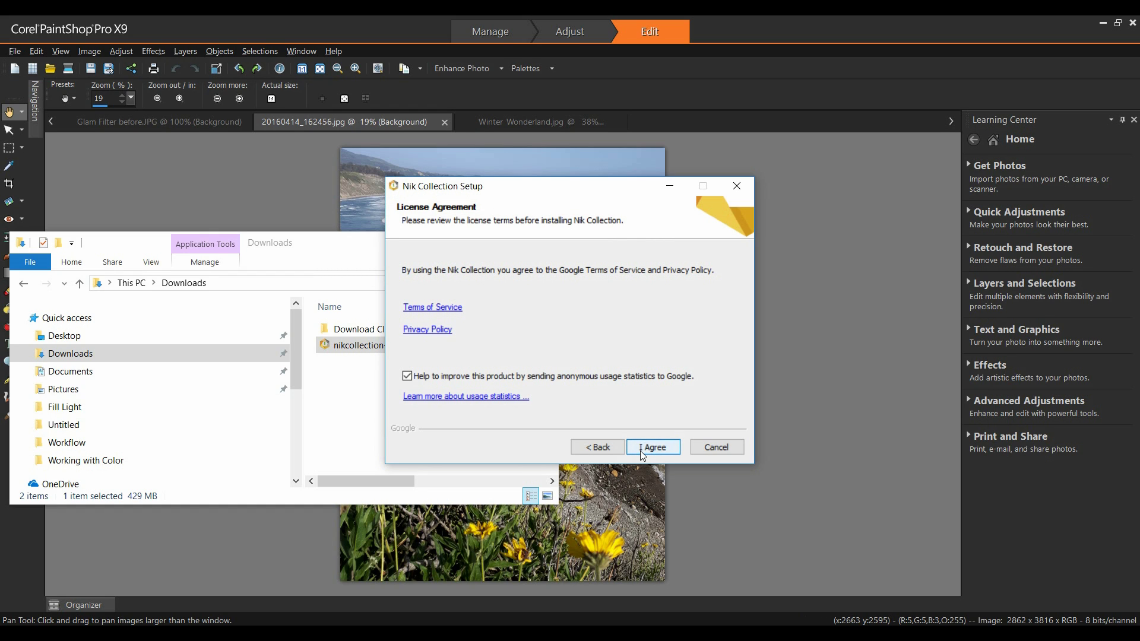
left_click(641, 450)
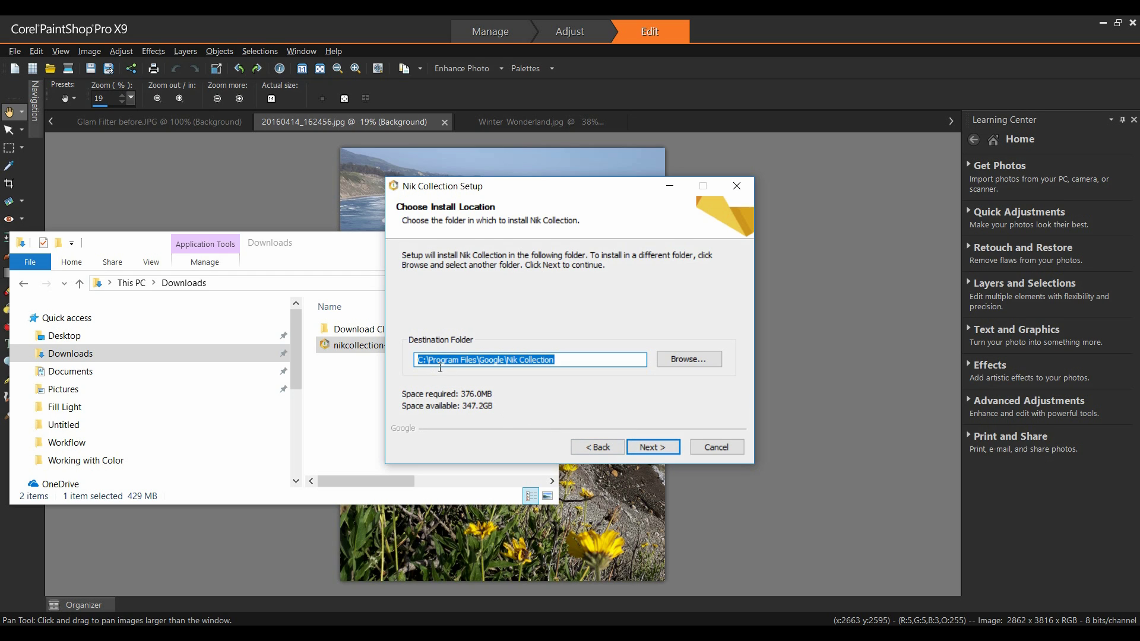
left_click(654, 448)
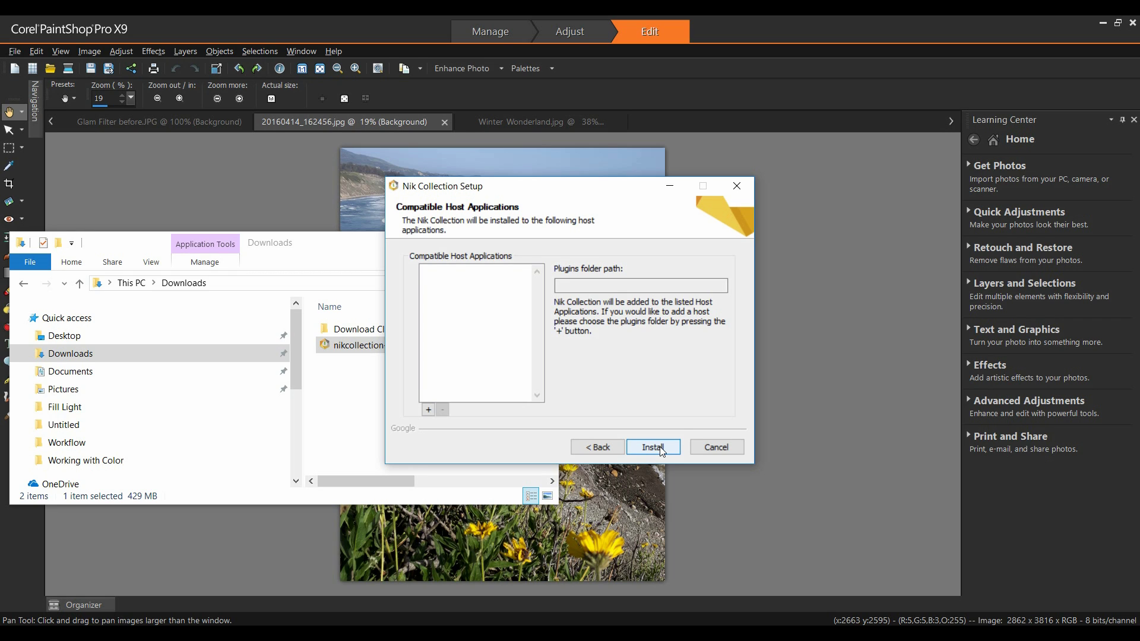
left_click(652, 451)
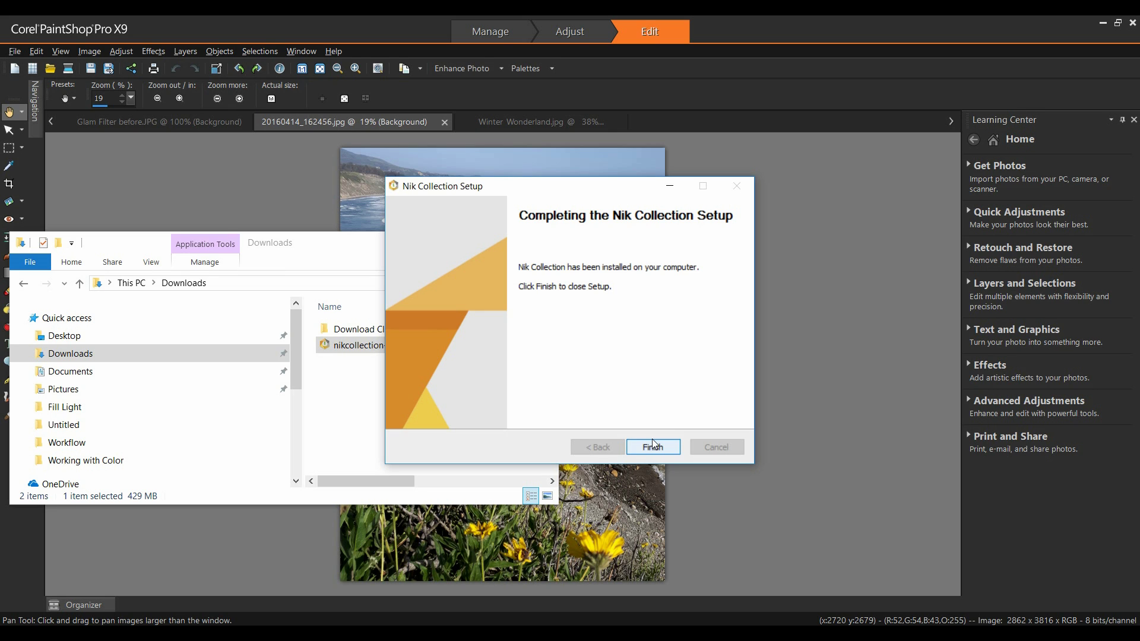
left_click(646, 447)
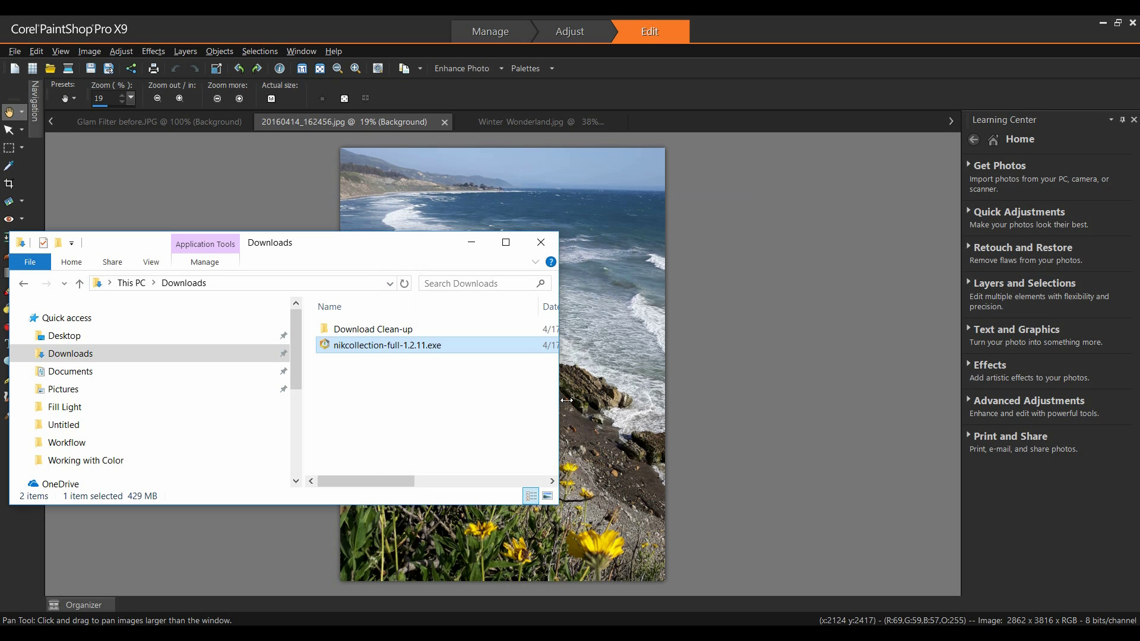
- Close the Downloads window and show the Plug-ins page of PaintShop Pro's File Locations preferences
left_click(537, 240)
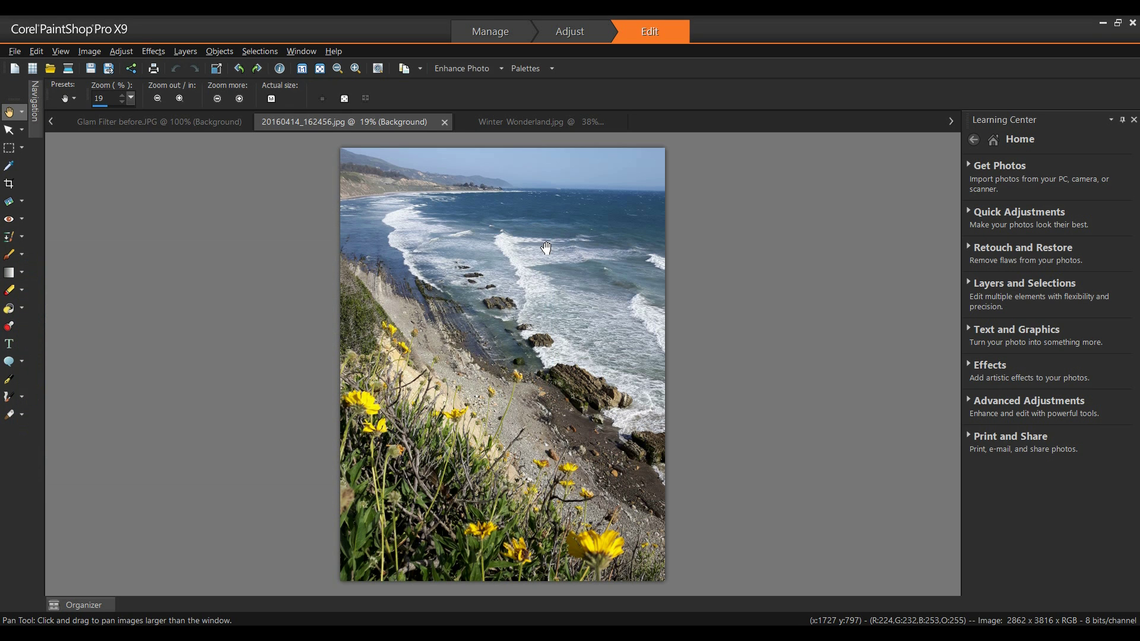
left_click(13, 51)
mouse_move(52, 454)
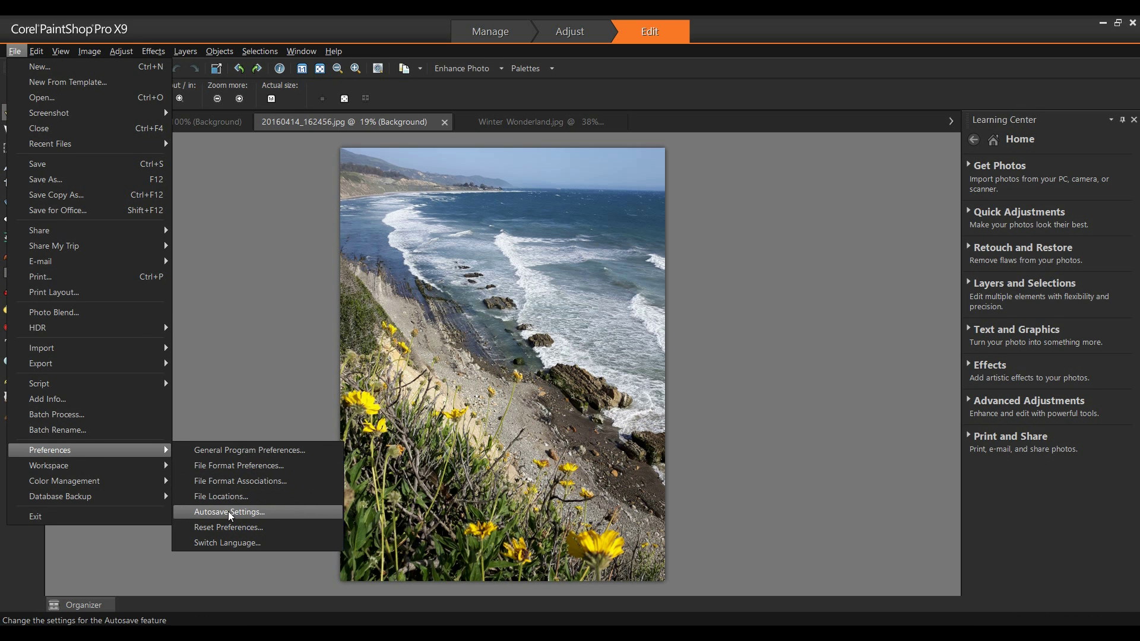
left_click(219, 498)
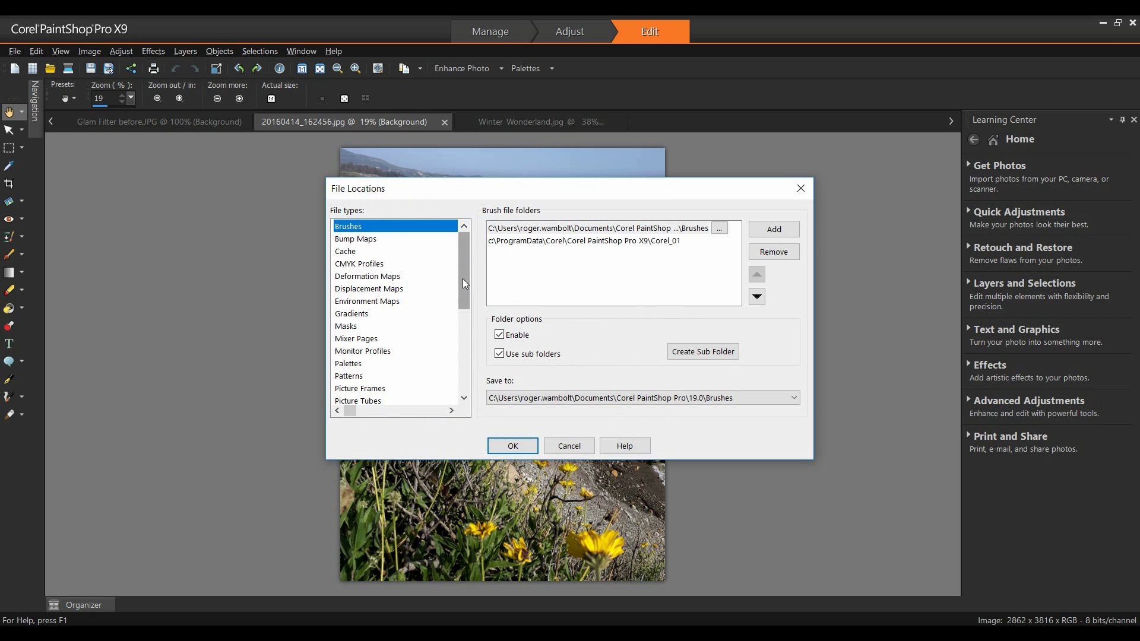
left_click_drag(462, 279, 457, 308)
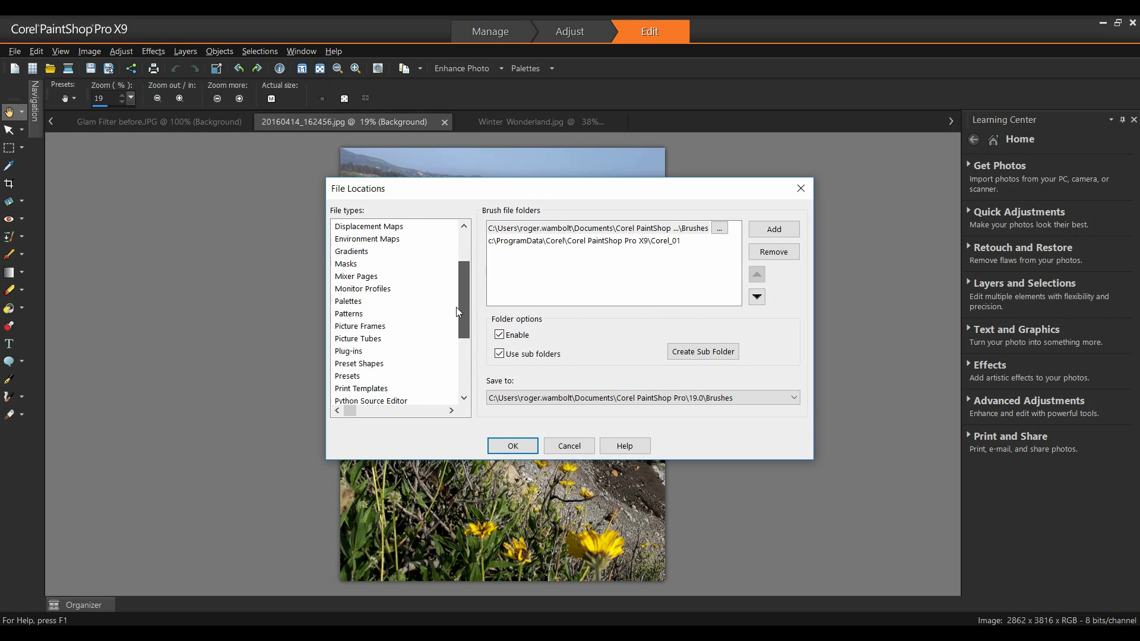
left_click(353, 352)
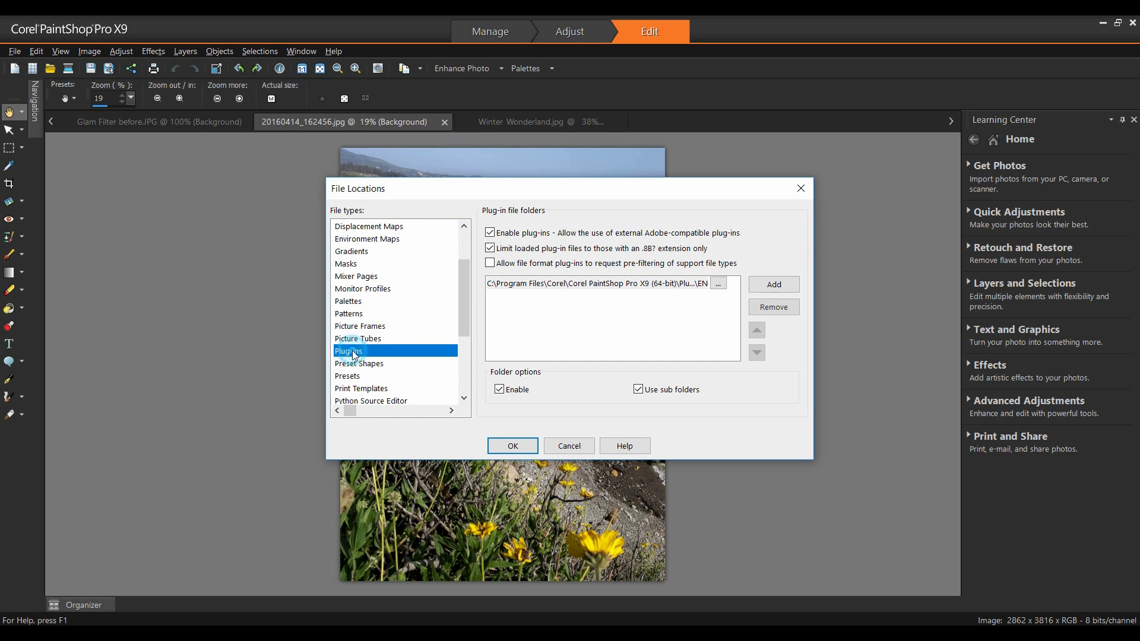
- Add C:\Program Files\Google\Nik Collection as a plug-in folder and save the settings
left_click(772, 286)
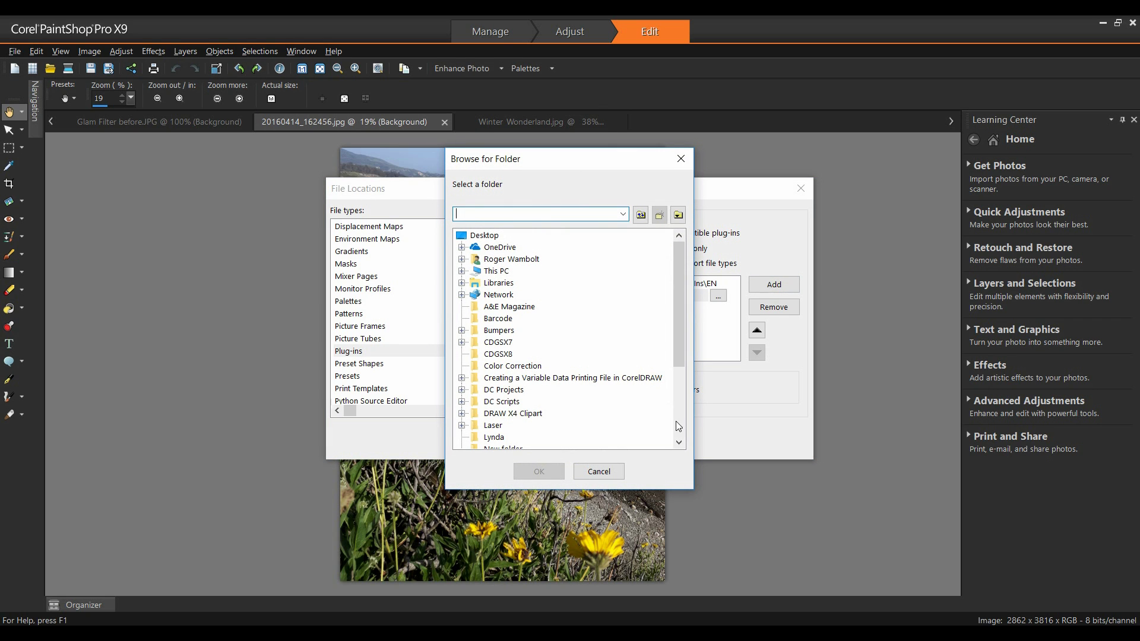
left_click(461, 271)
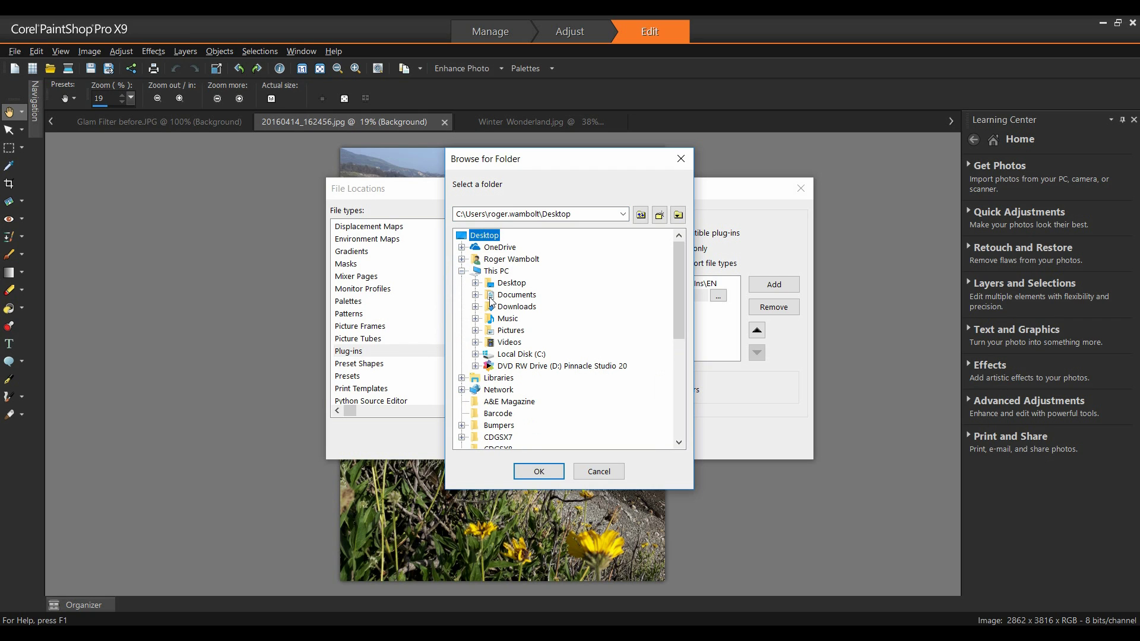
left_click(475, 354)
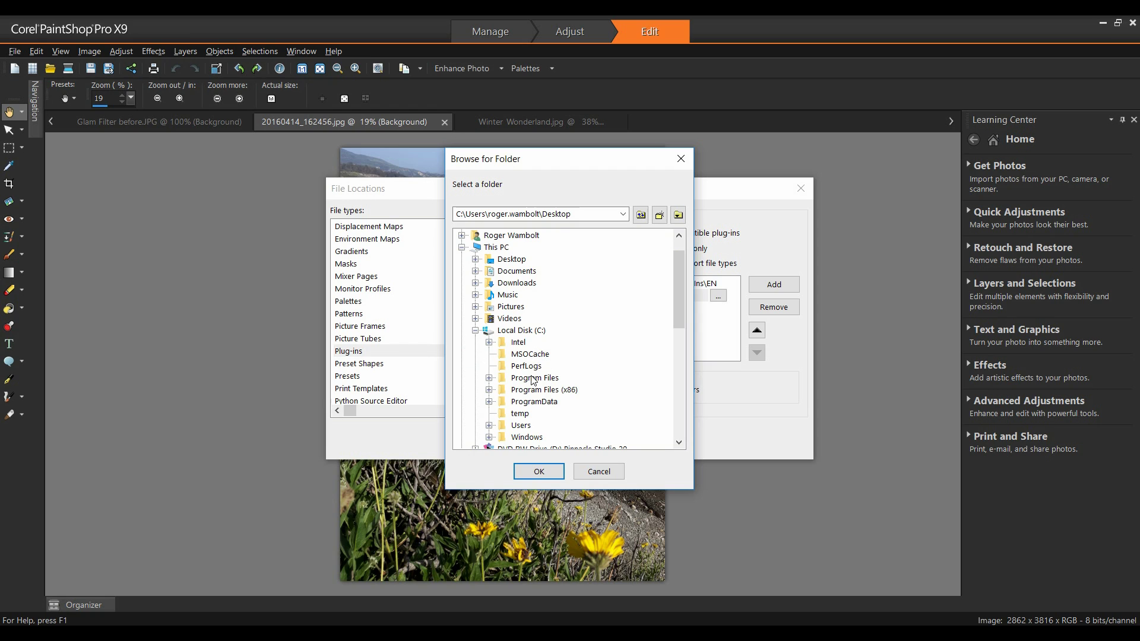
left_click(489, 377)
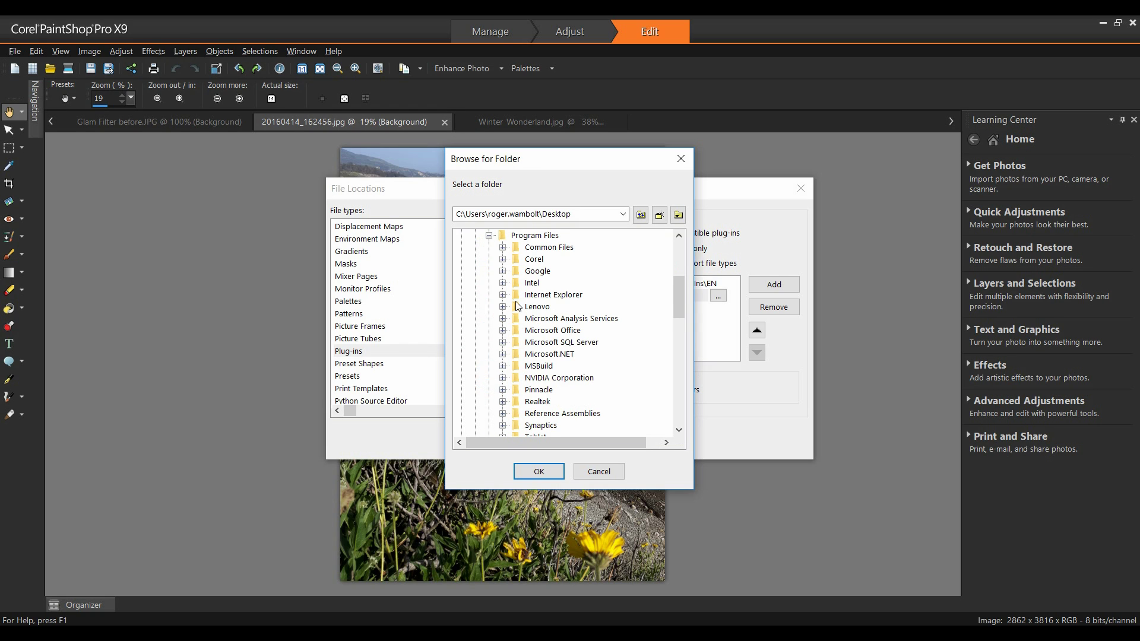
left_click(504, 272)
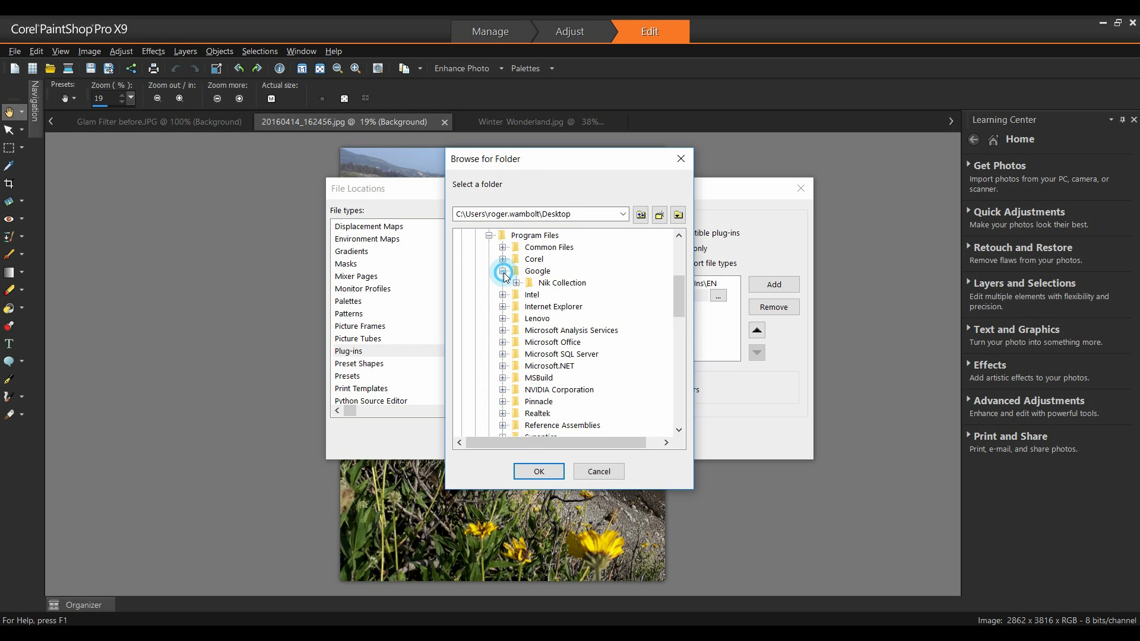
left_click(554, 284)
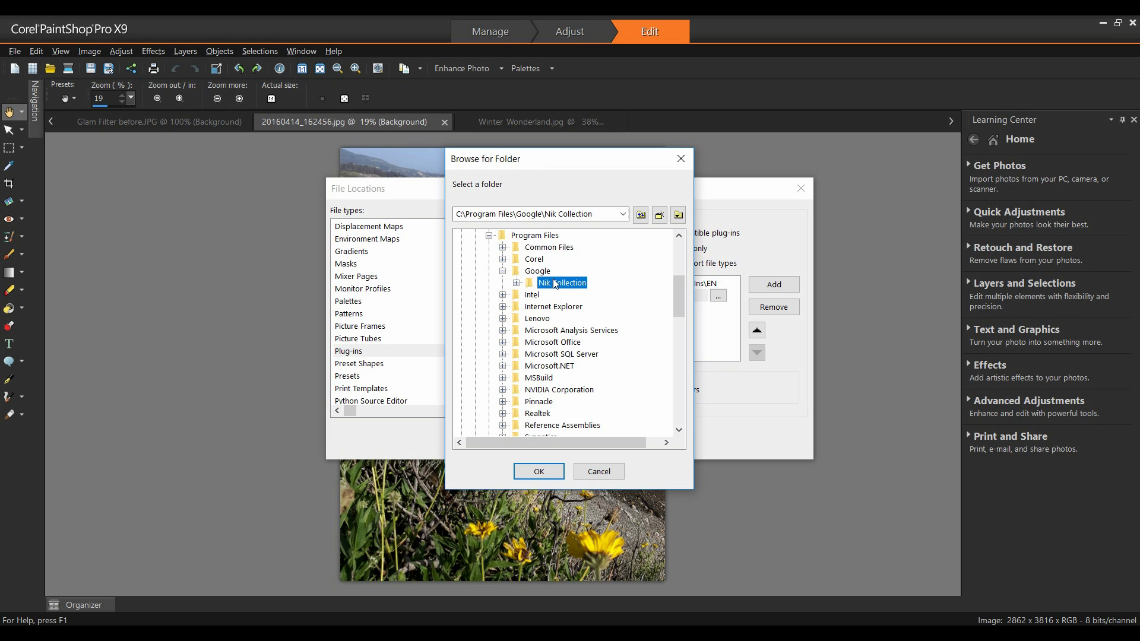
left_click(537, 467)
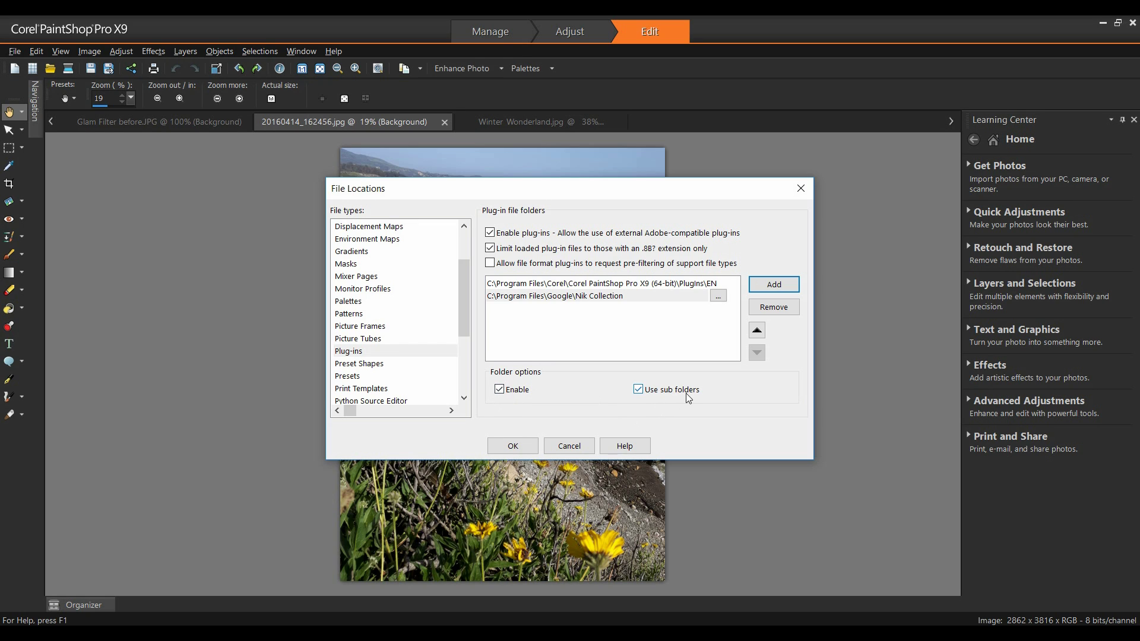
left_click(518, 447)
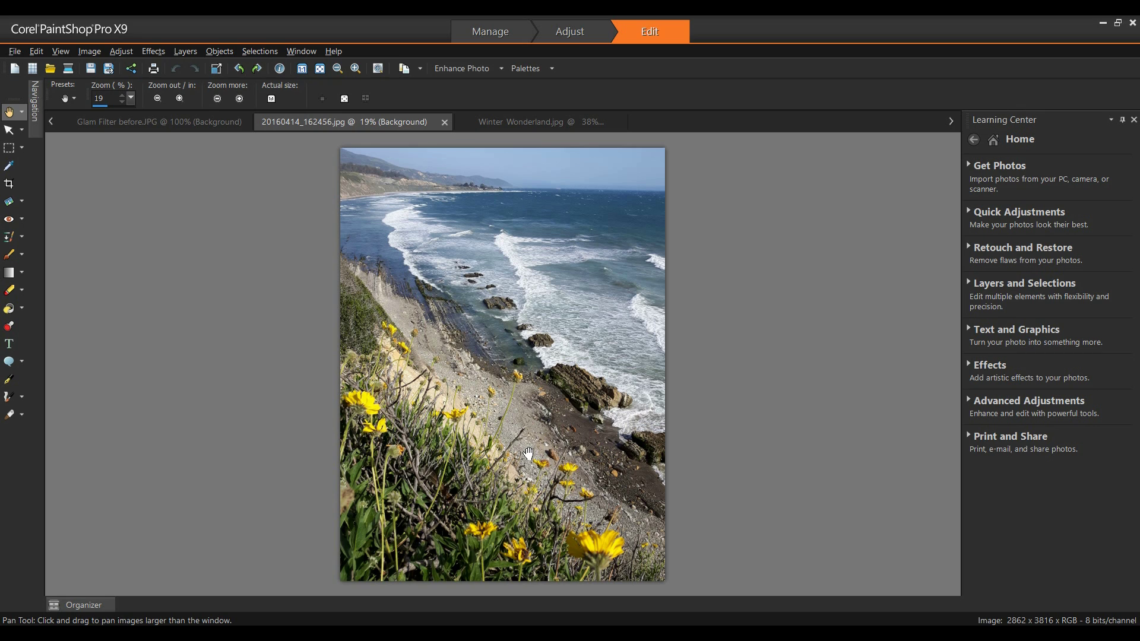
- Launch Analog Efex Pro 2 from Effects > Plugins > Nik Collection on the coastal photo
left_click(154, 52)
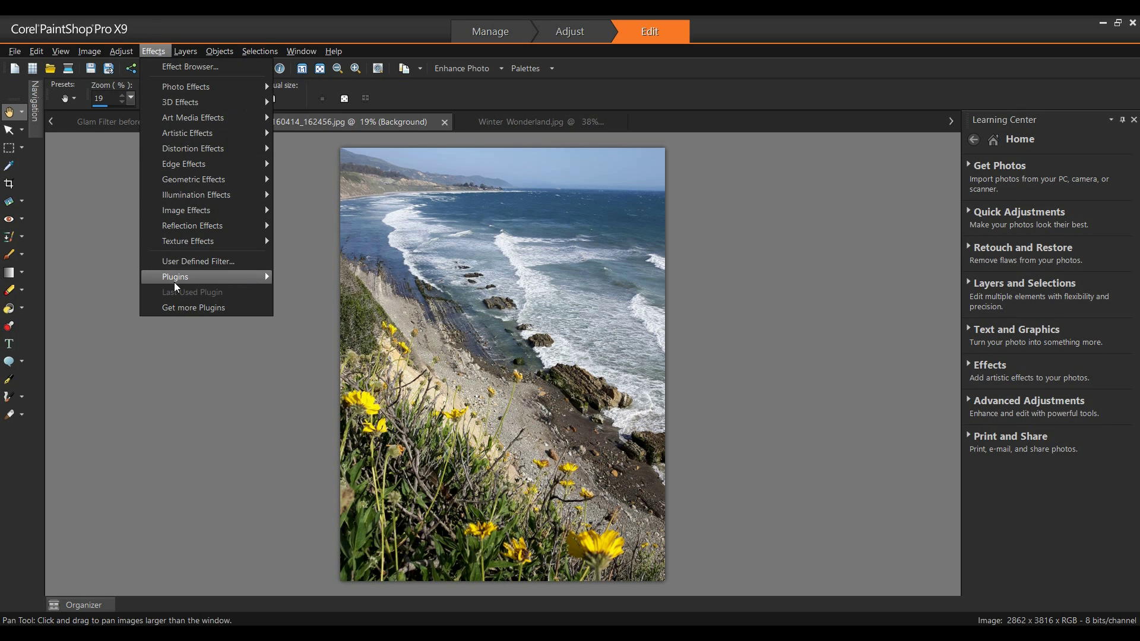
mouse_move(176, 277)
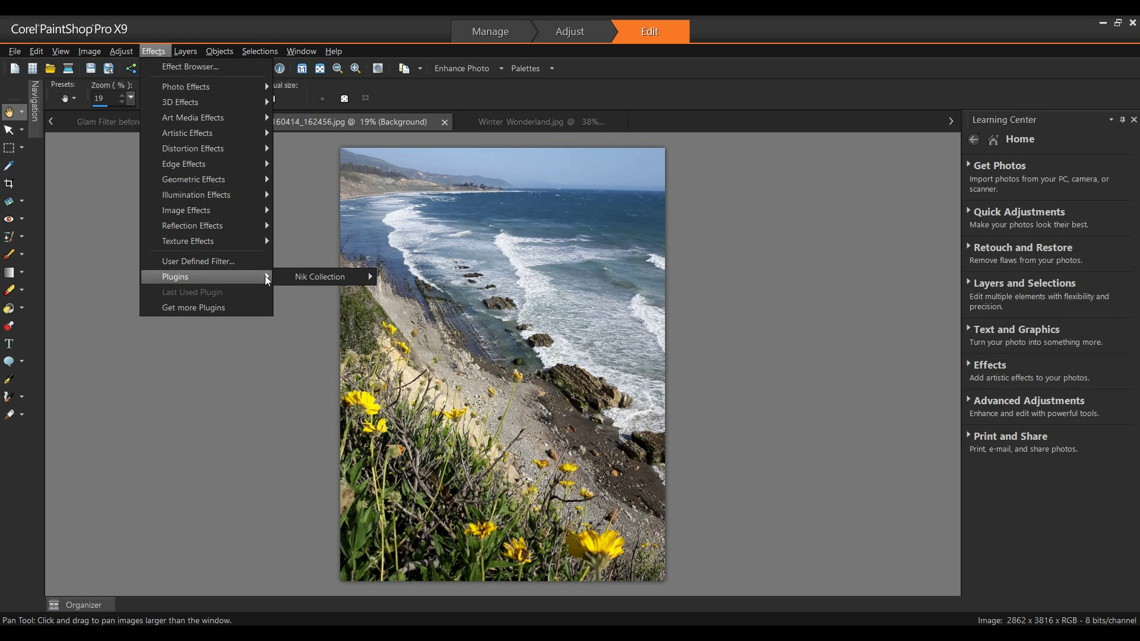
mouse_move(291, 279)
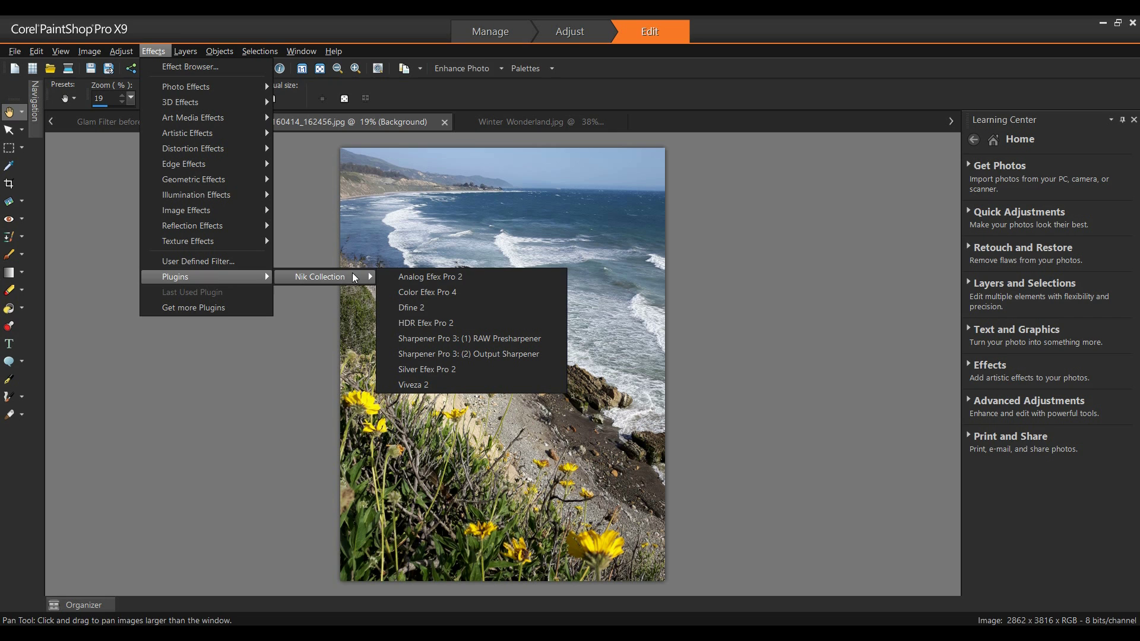
left_click(439, 278)
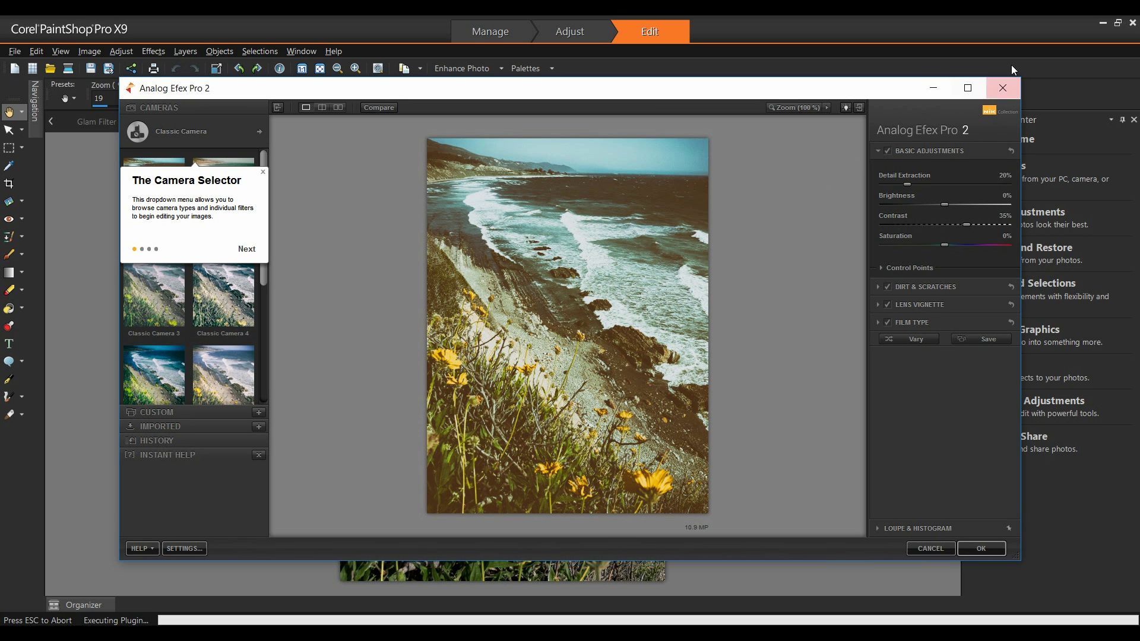
- Maximize Analog Efex Pro 2, preview Classic Camera 4 and 6, then apply Wet Plate and return
left_click(970, 88)
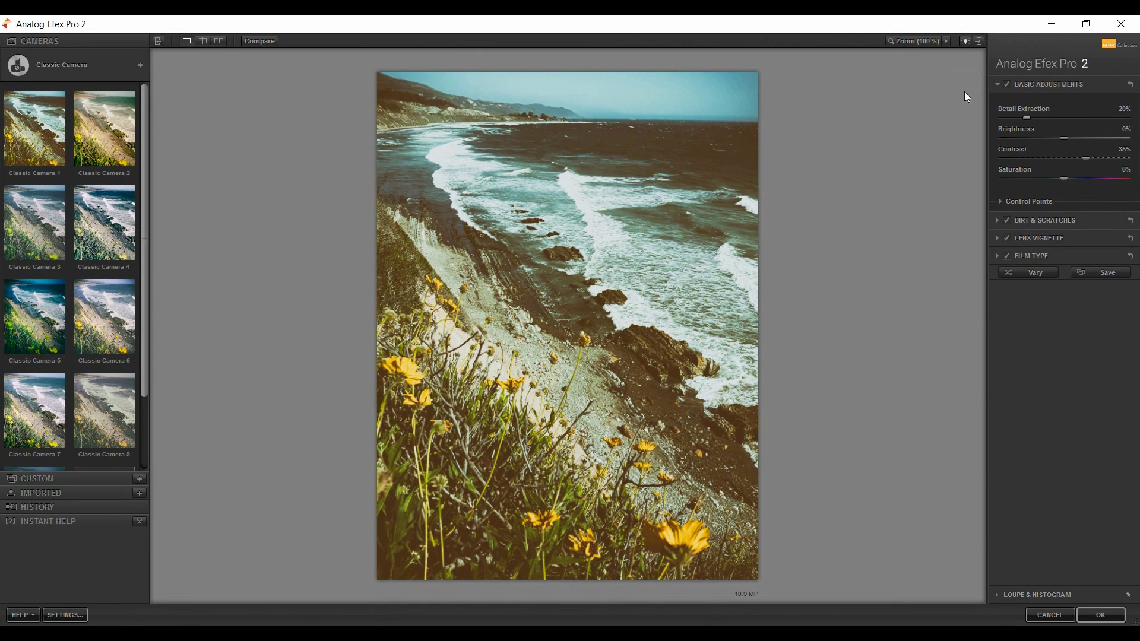
left_click(114, 236)
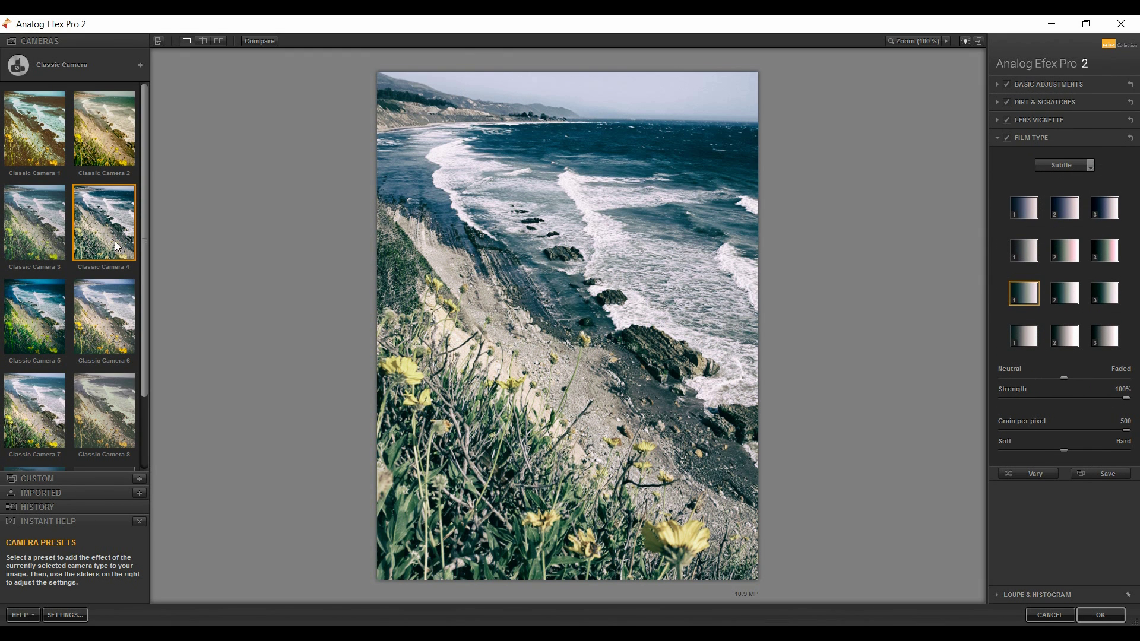
left_click(103, 332)
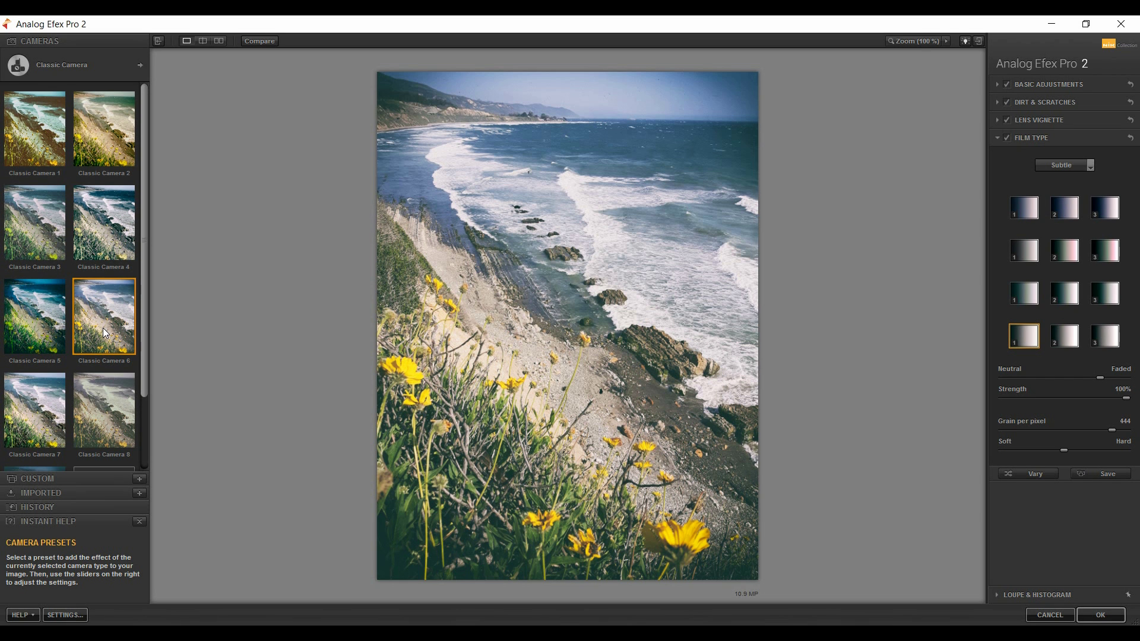
left_click(65, 65)
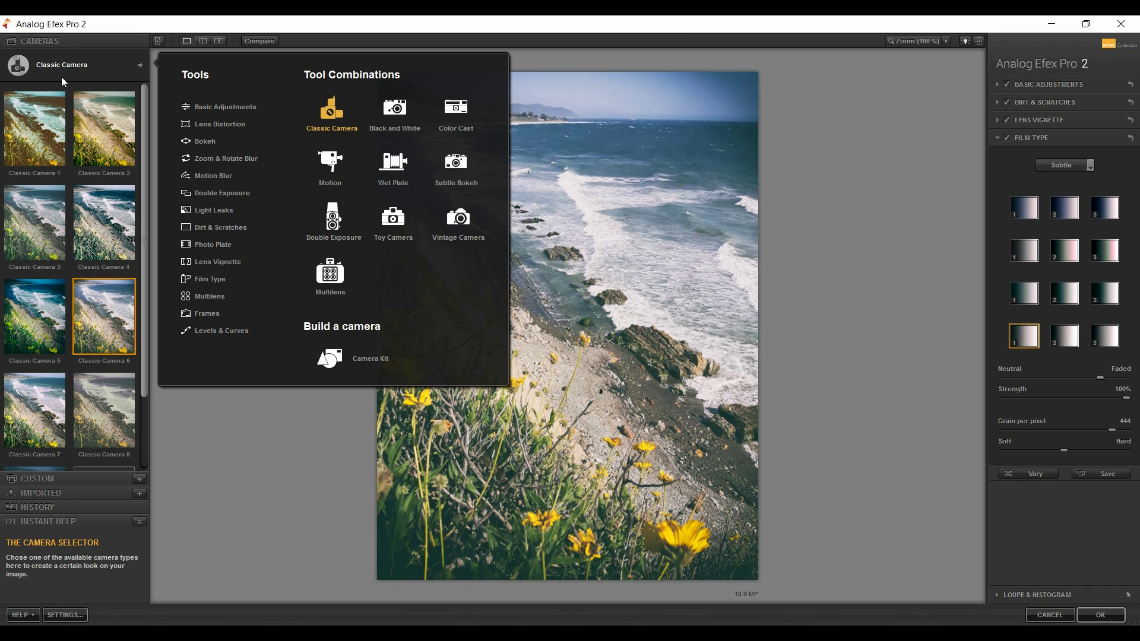
left_click(392, 167)
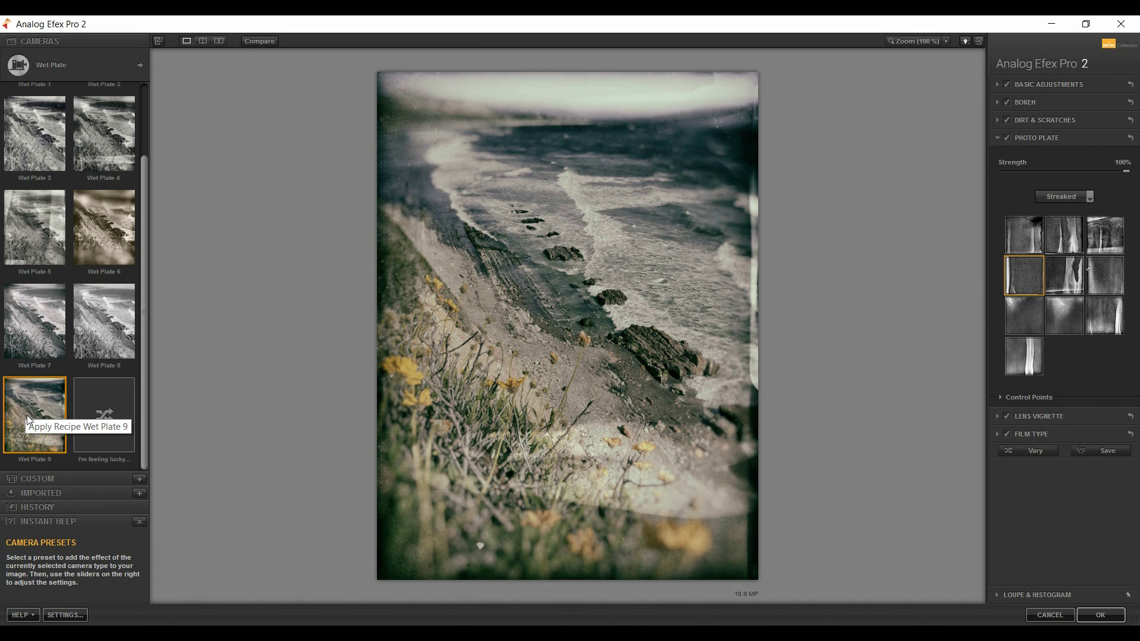
left_click(1106, 615)
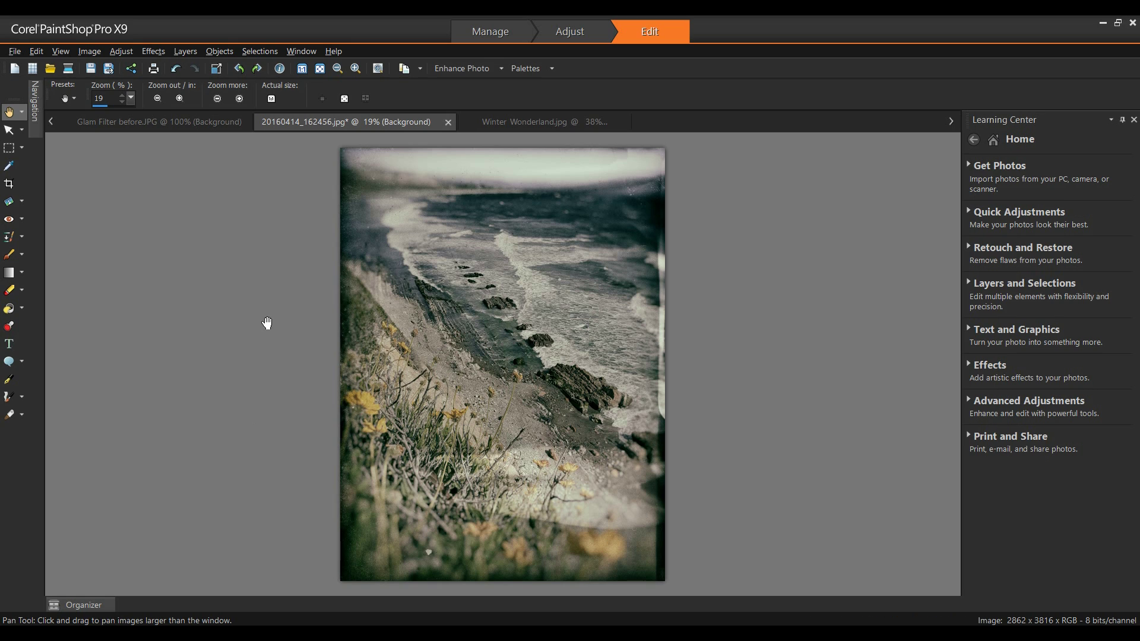
- Switch to the Glam Filter before.JPG portrait and launch Color Efex Pro 4 from Effects > Plugins > Nik Collection
left_click(126, 121)
left_click(155, 53)
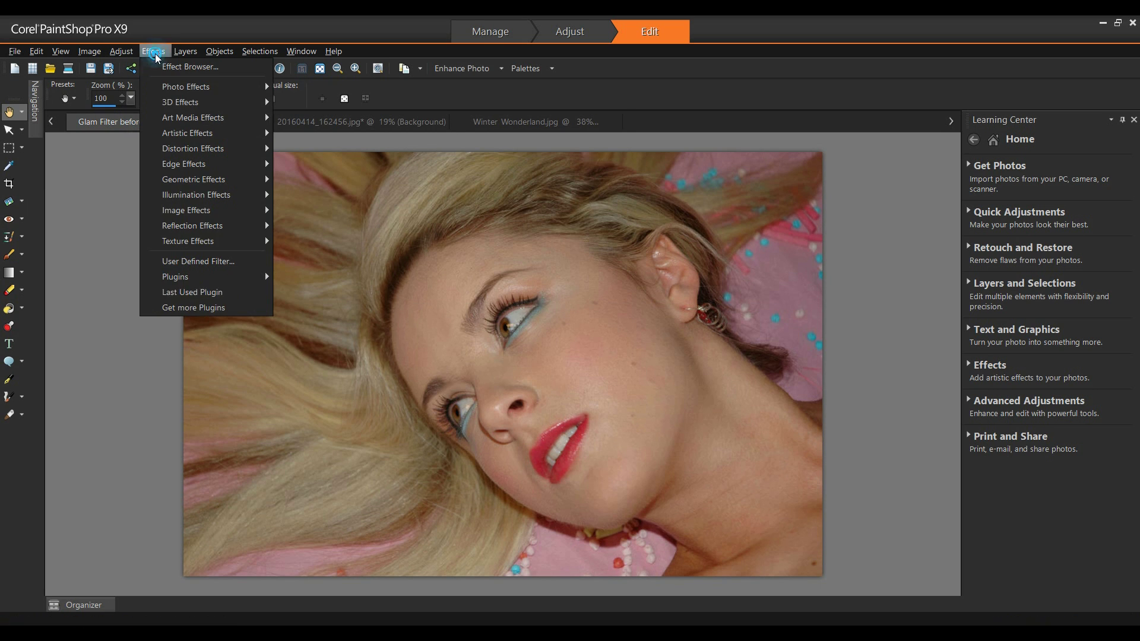
mouse_move(189, 278)
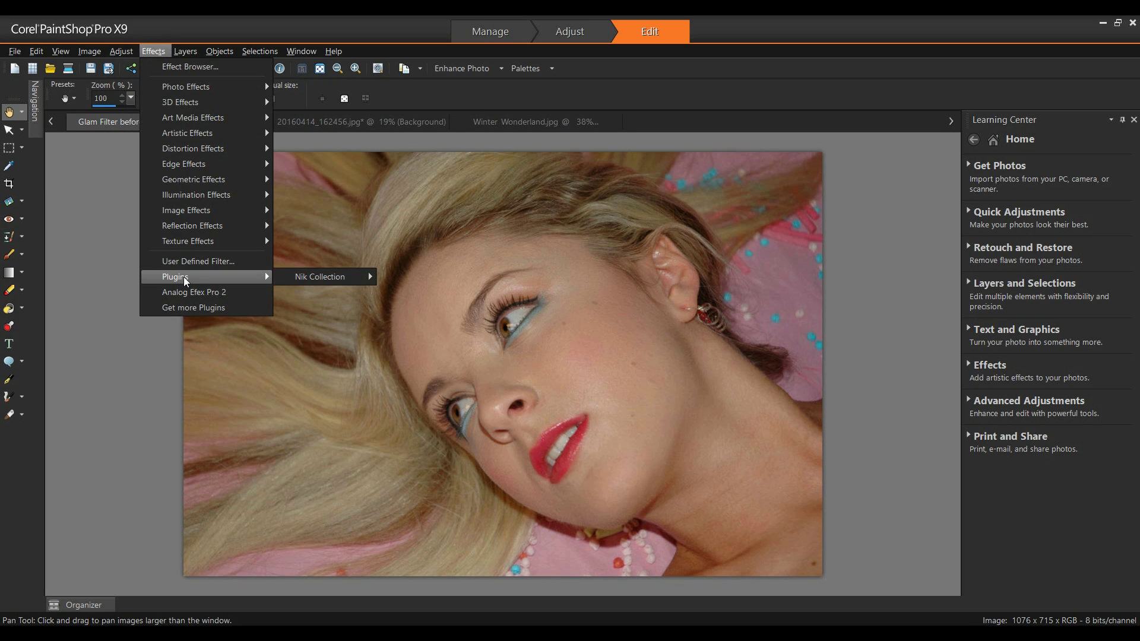
mouse_move(282, 277)
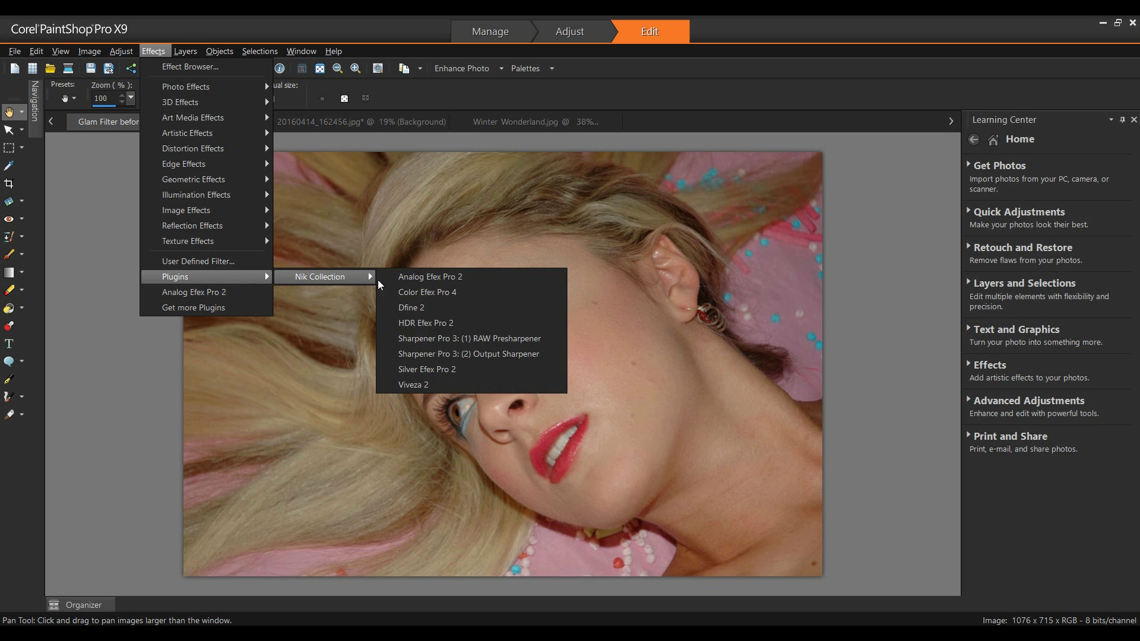
left_click(450, 292)
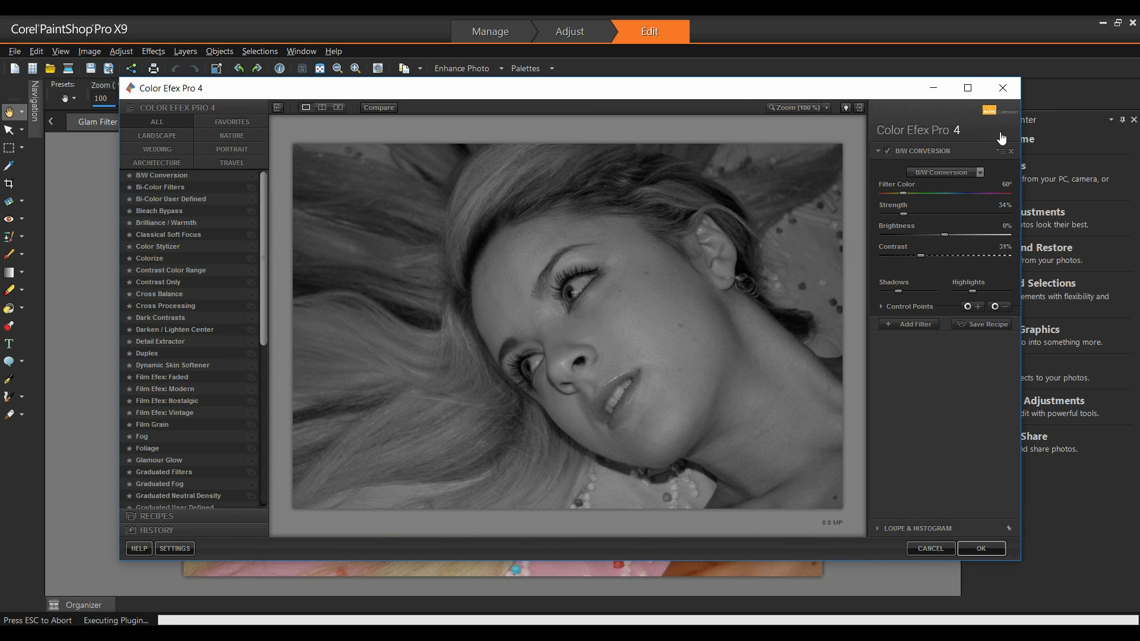
- Maximize Color Efex Pro 4 and preview the Bi-Color Filters presets Cool/Warm, Green/Brown and Moss
left_click(968, 88)
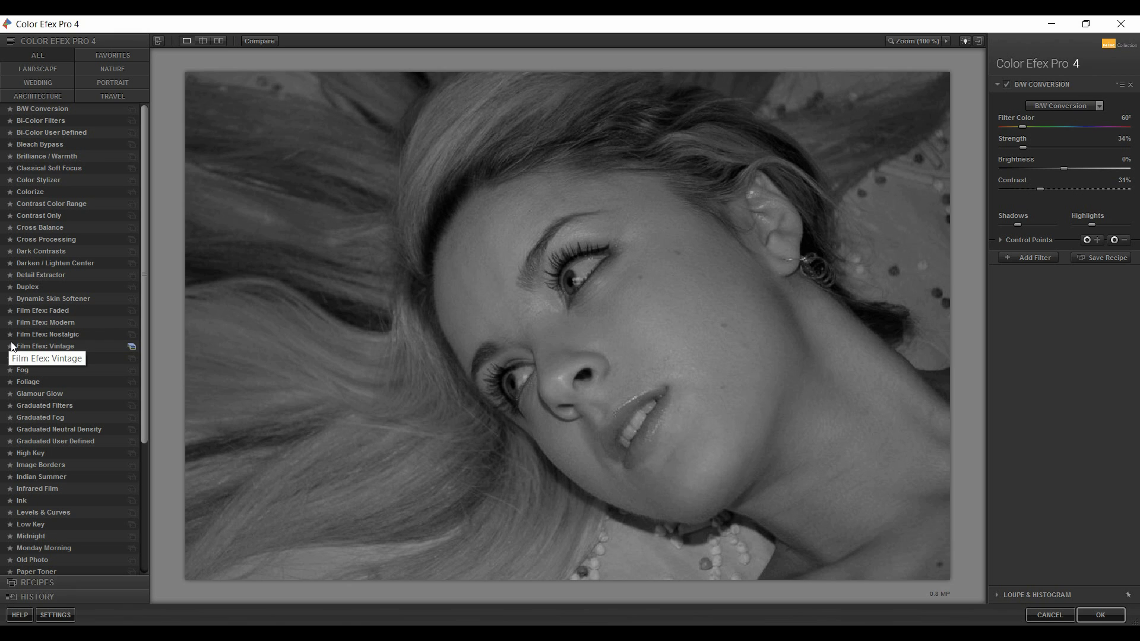
left_click(43, 125)
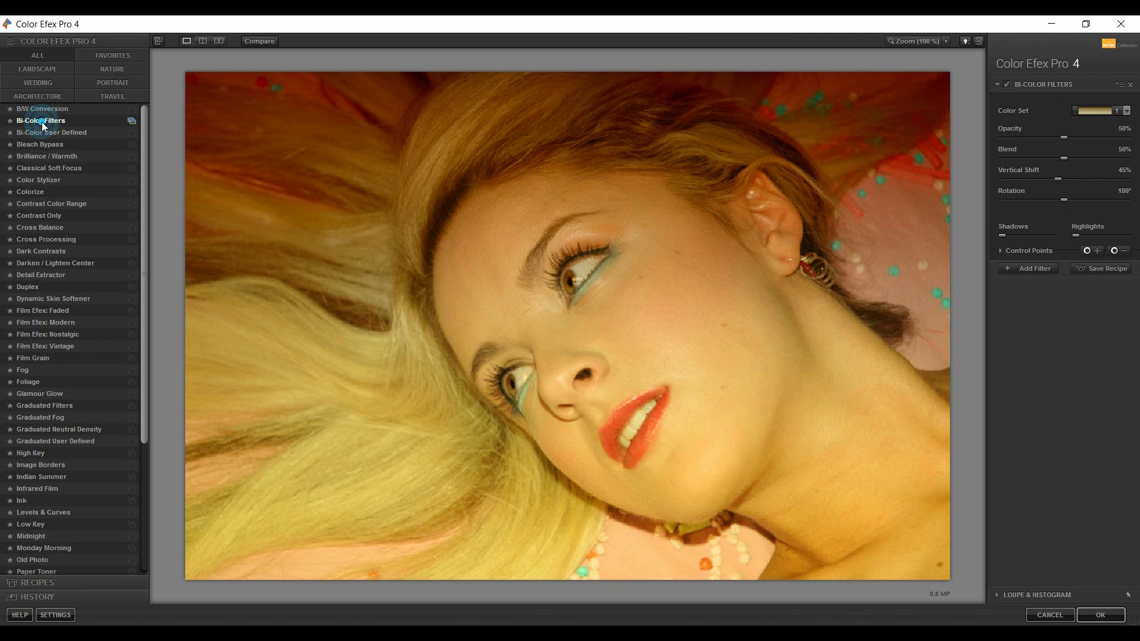
left_click(131, 121)
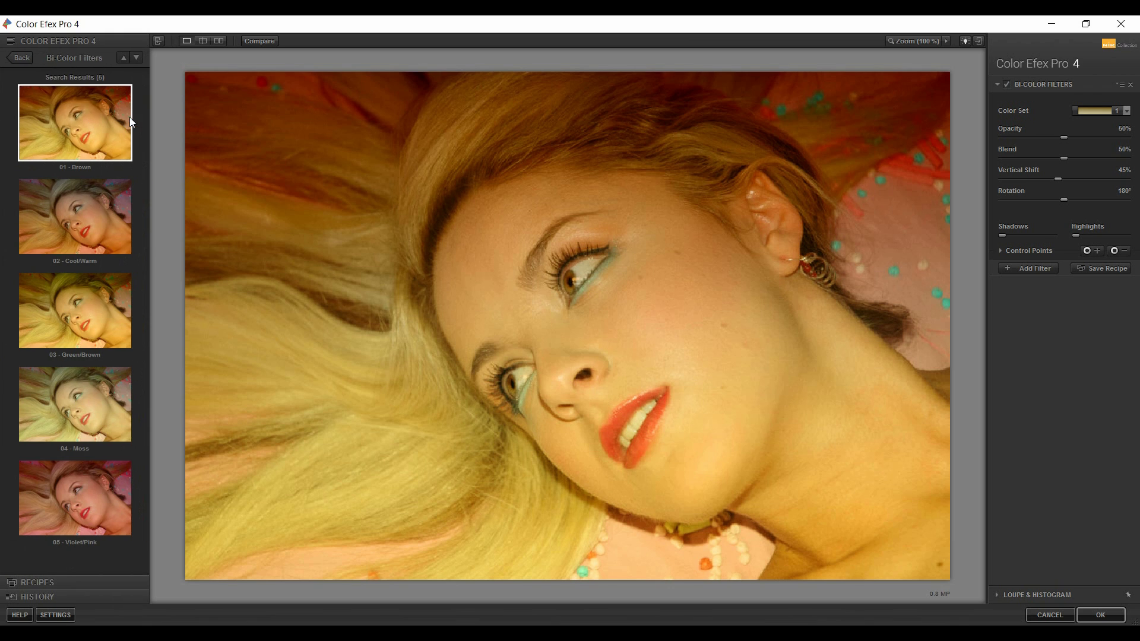
left_click(107, 218)
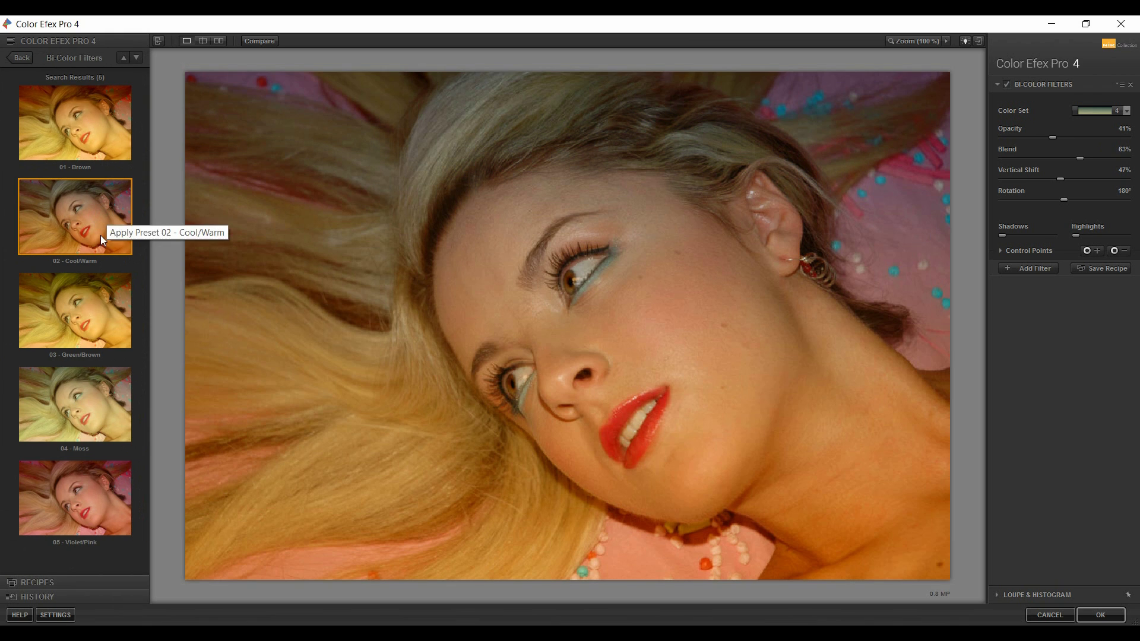
left_click(90, 318)
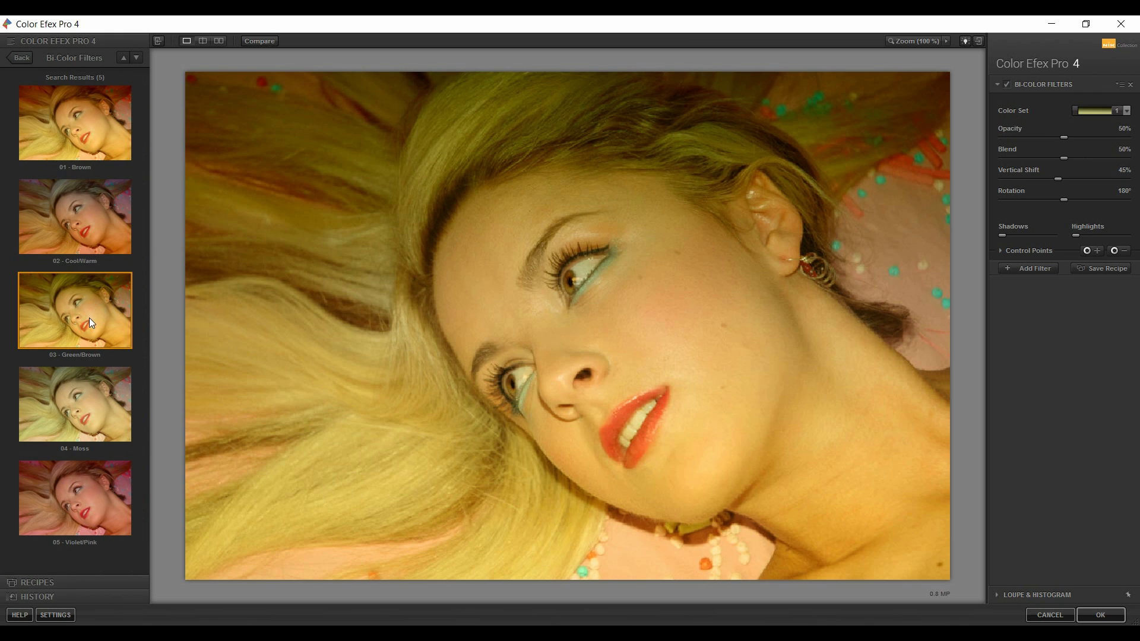
left_click(101, 397)
left_click(21, 56)
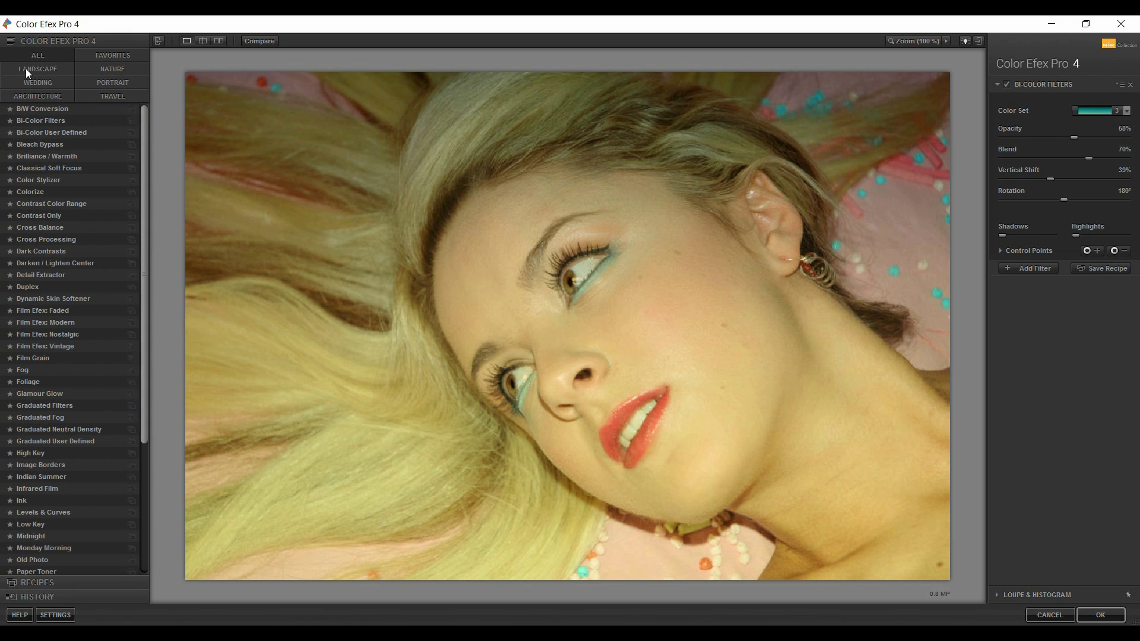
- Apply Glamour Glow with the 03 - Strong Glow preset after comparing others, and return to the image
left_click(51, 395)
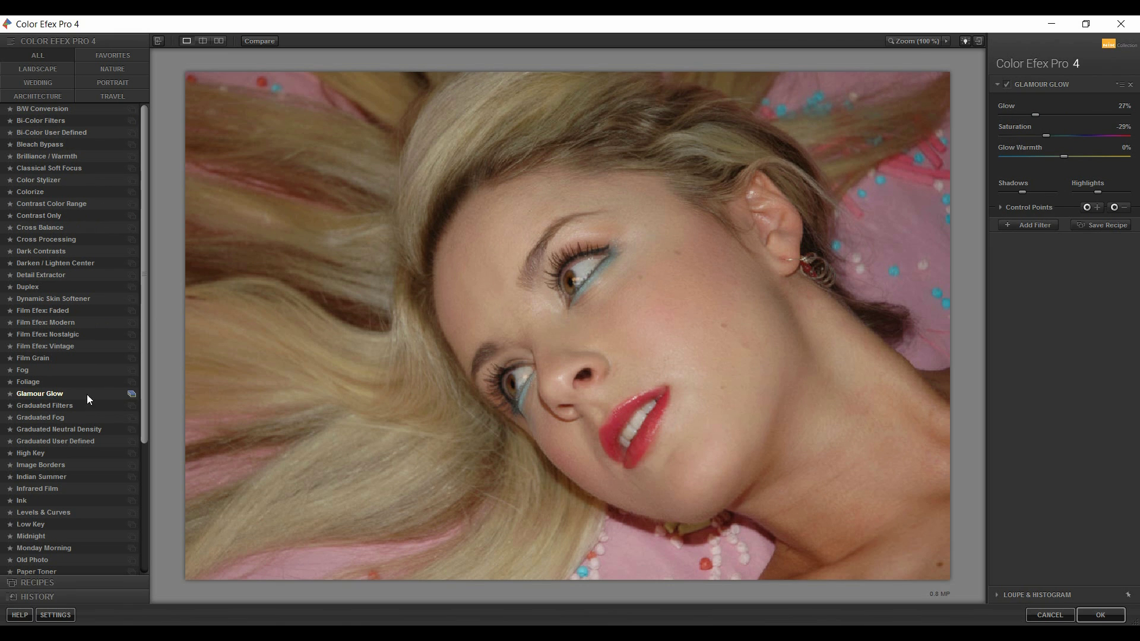
left_click(132, 394)
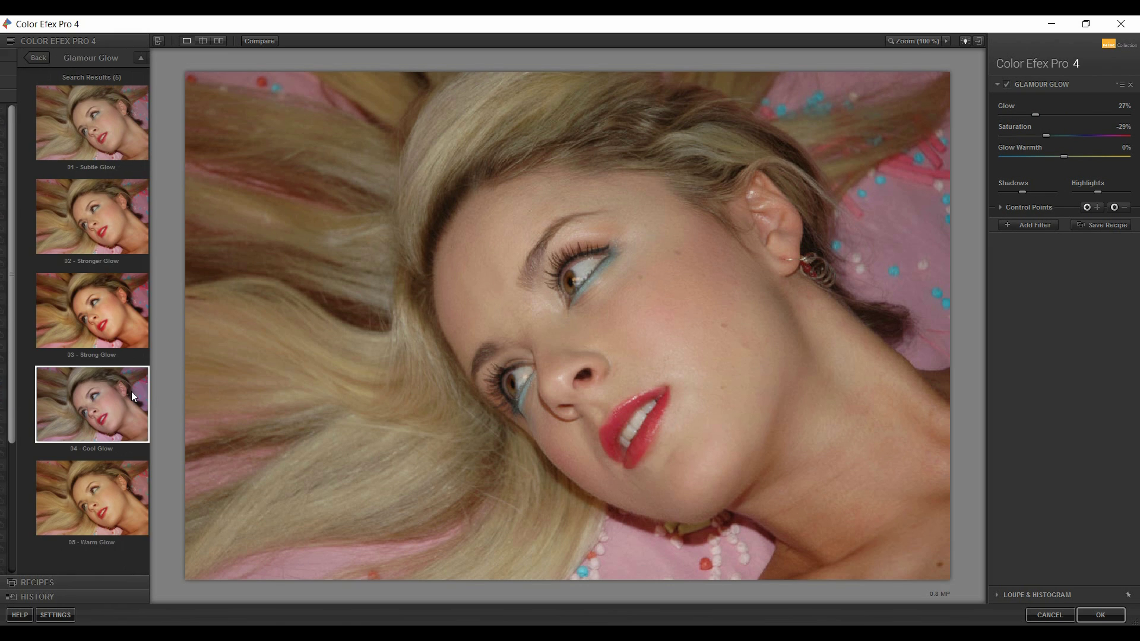
left_click(100, 219)
left_click(95, 309)
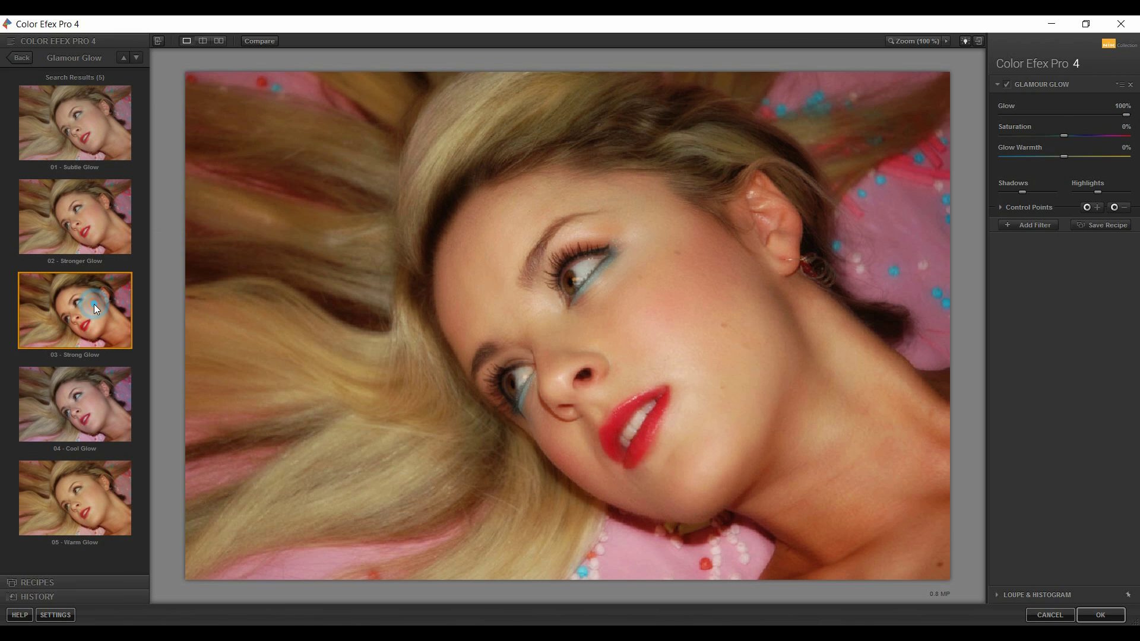
left_click(90, 487)
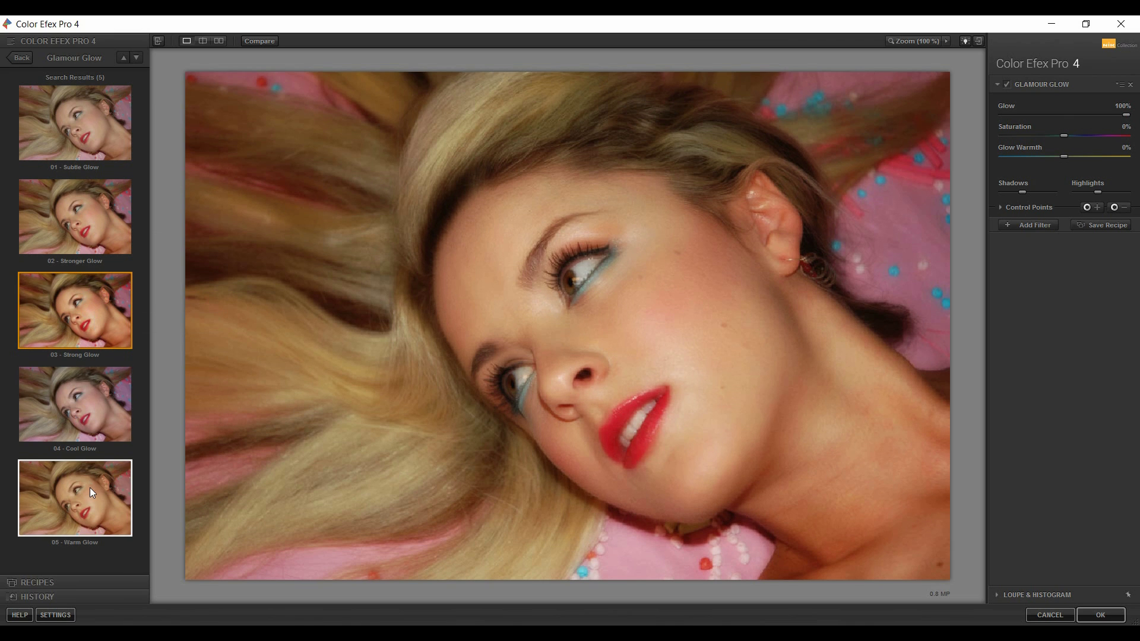
left_click(96, 322)
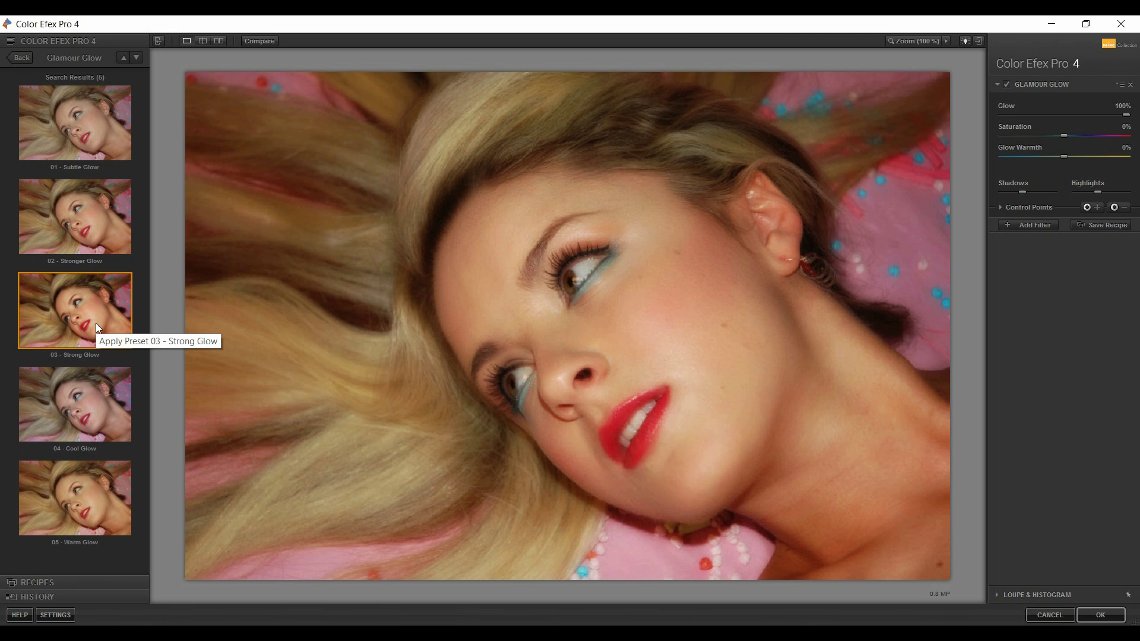
left_click(1091, 611)
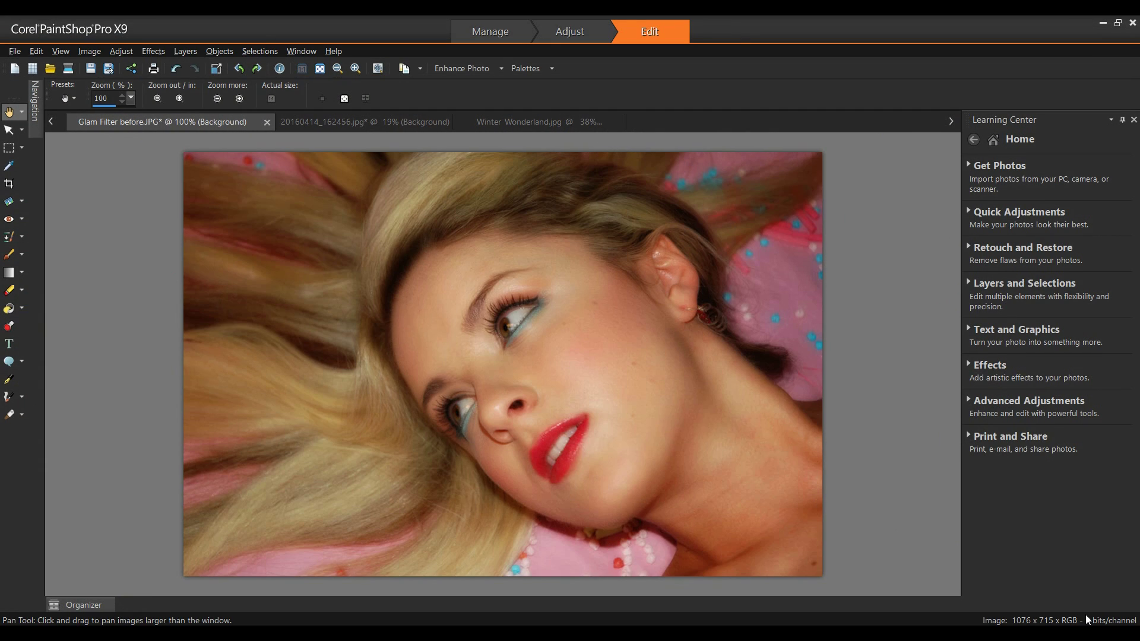